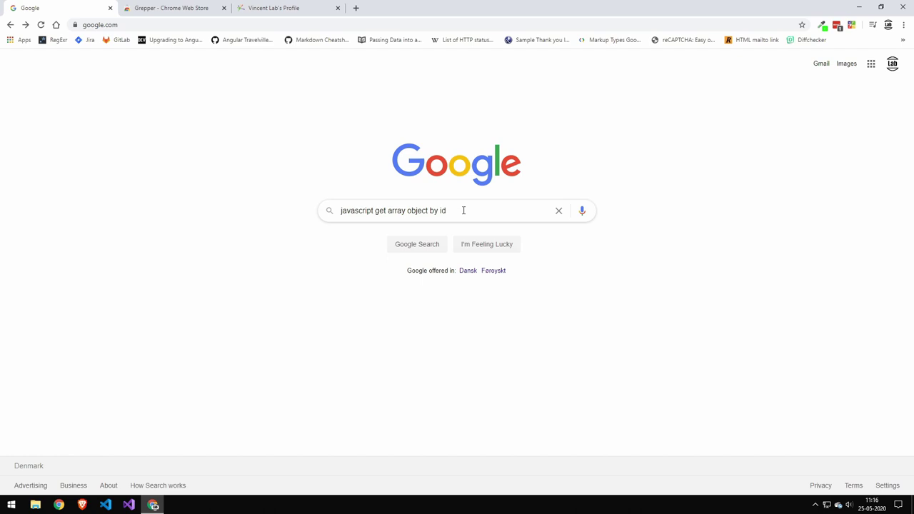
Step: Search Google for "javascript get array object by id", open the Stack Overflow question and examine its find() snippet
key("Return")
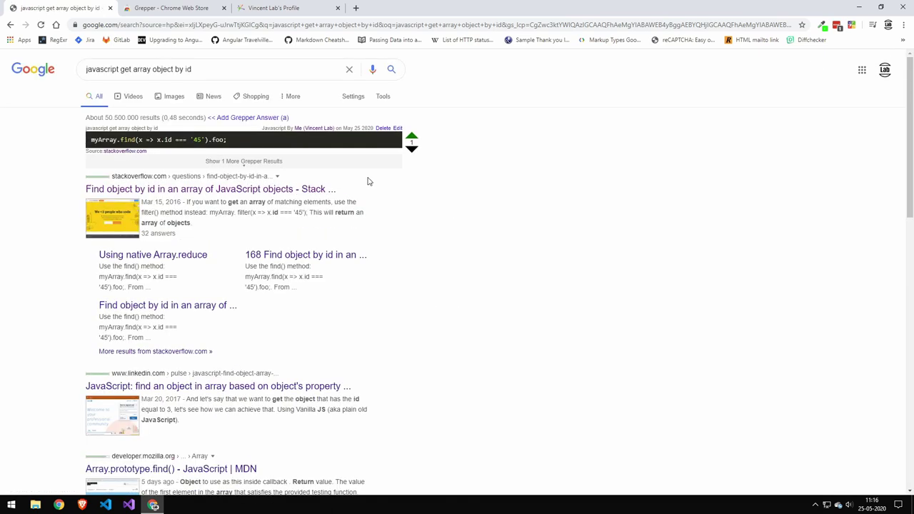
left_click_drag(241, 140, 119, 141)
left_click(245, 146)
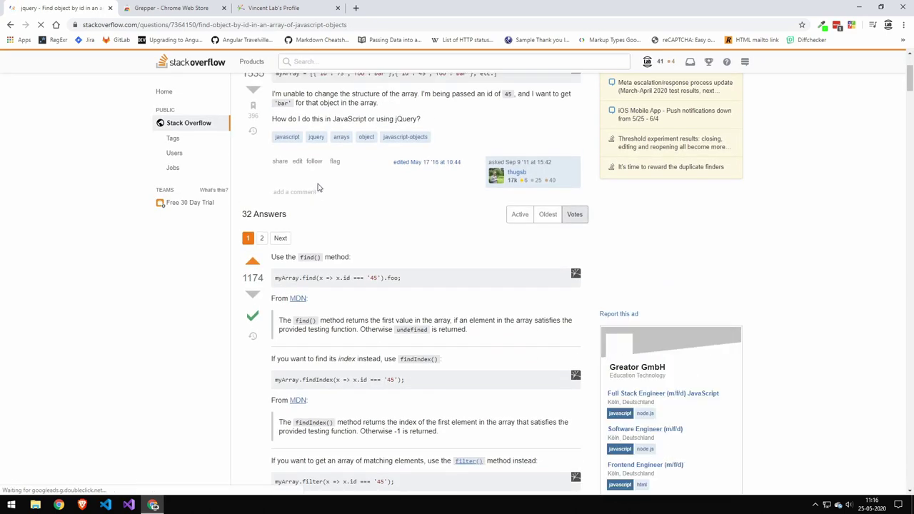
left_click_drag(434, 183, 277, 184)
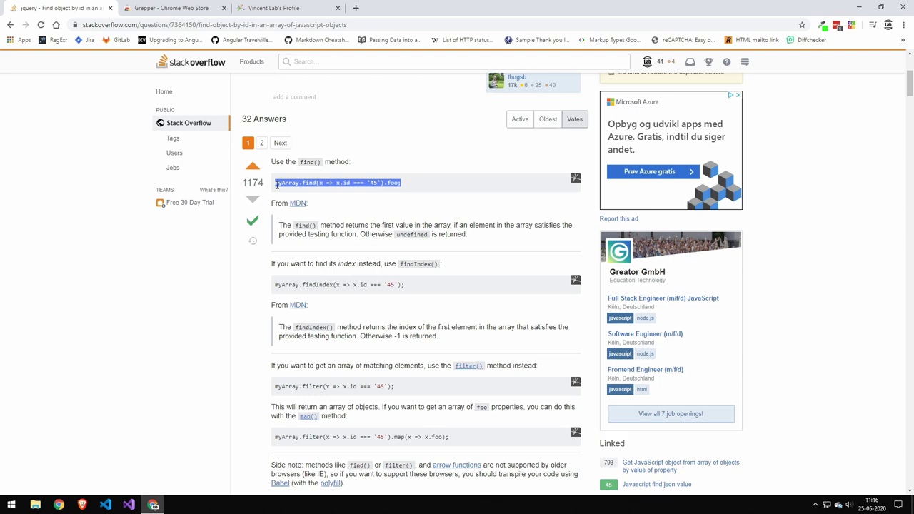
Step: Open the findIndex() snippet of the accepted answer in the Grepper answer editor and rename myArray to array
scroll(416, 285, "down", 2)
left_click_drag(405, 189, 277, 194)
key("ctrl+c")
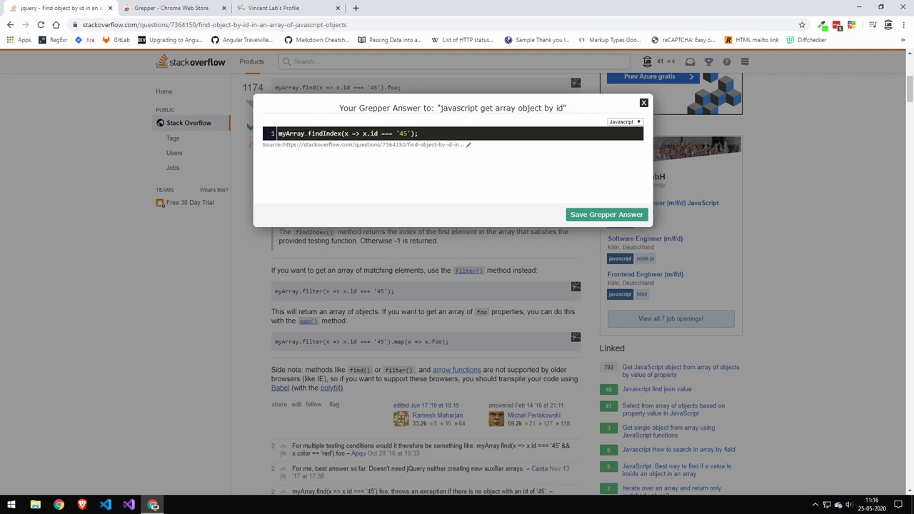
left_click(291, 144)
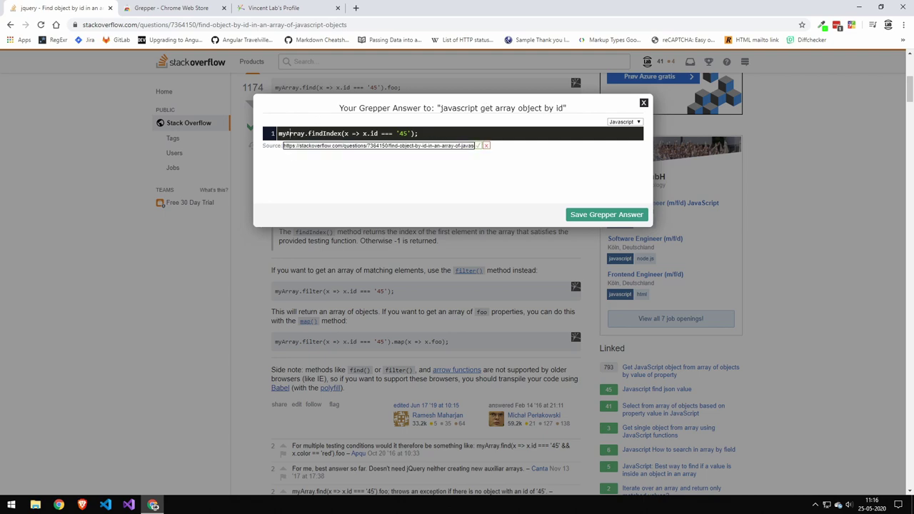
left_click_drag(292, 134, 270, 138)
type("a")
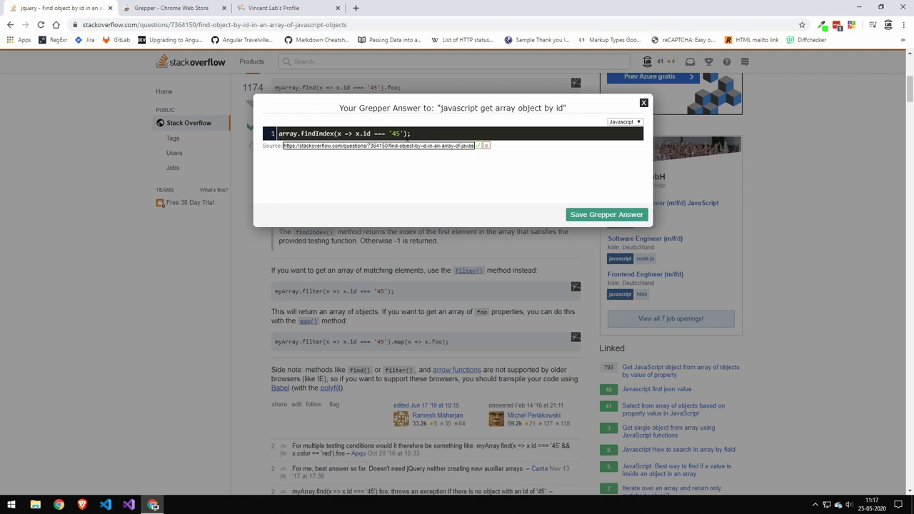
Step: Replace the single quotes around 45 with double quotes in the findIndex() answer code
left_click(394, 134)
key("BackSpace")
type("\"")
key("Right")
key("Right")
key("shift+Right")
type("\"")
Step: Review the source URL and the code of the Grepper answer, and close the editor without saving
left_click_drag(449, 145, 555, 155)
left_click(427, 145)
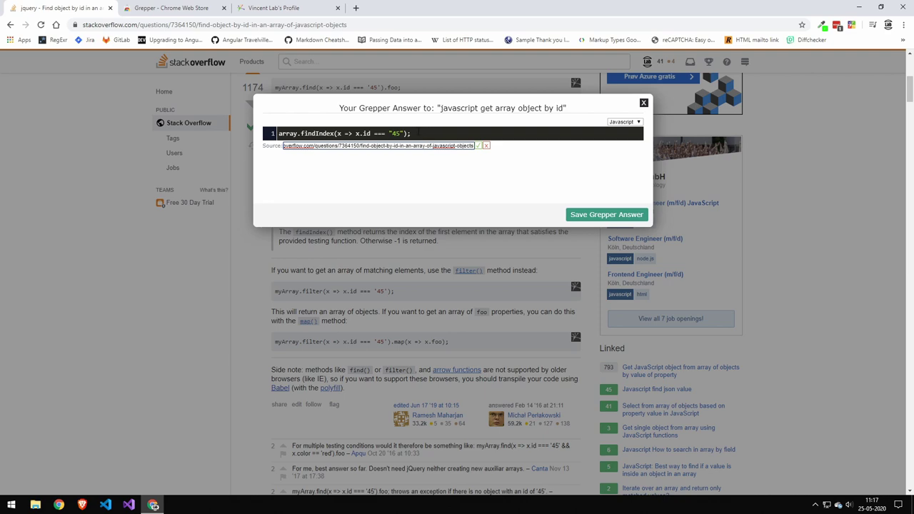
left_click(425, 133)
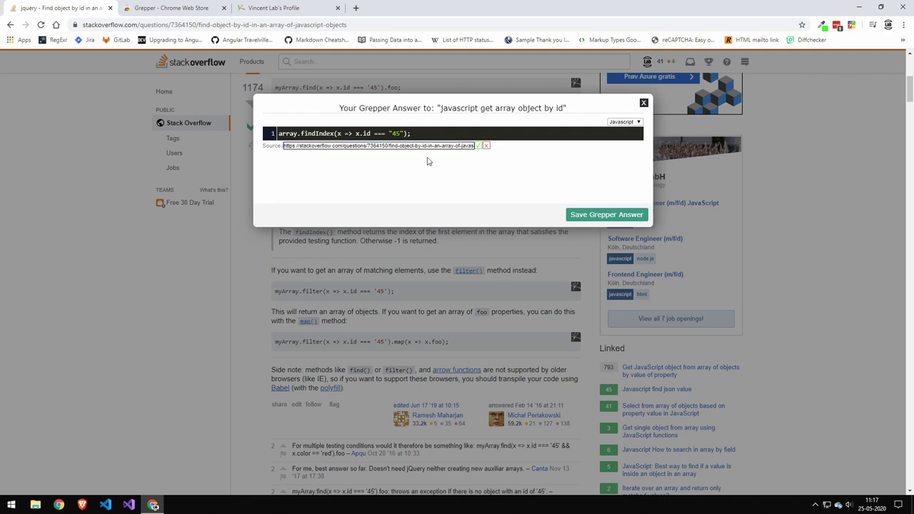
left_click_drag(418, 145, 531, 149)
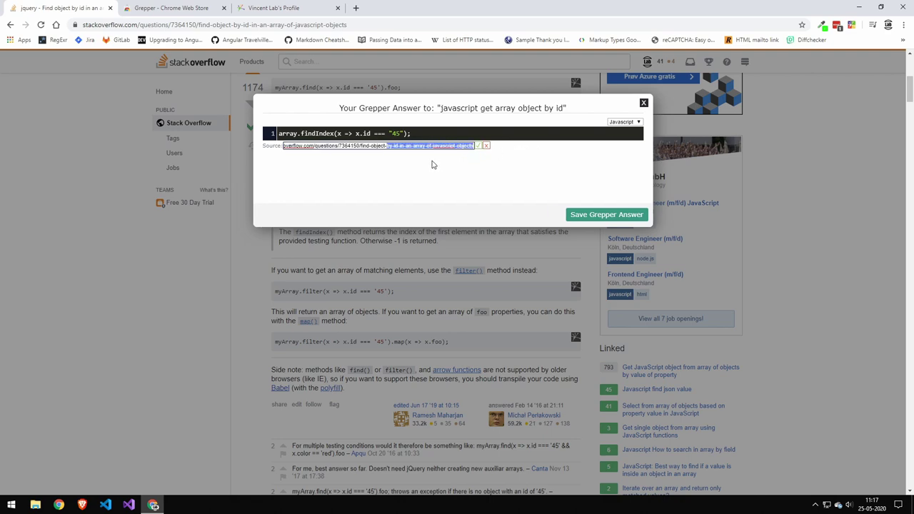
left_click(546, 133)
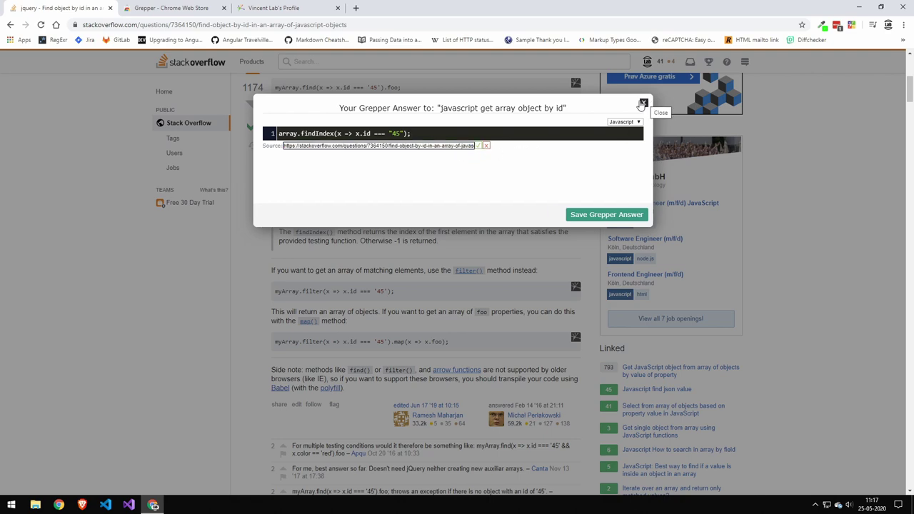
left_click_drag(386, 148, 519, 160)
left_click_drag(391, 134, 279, 134)
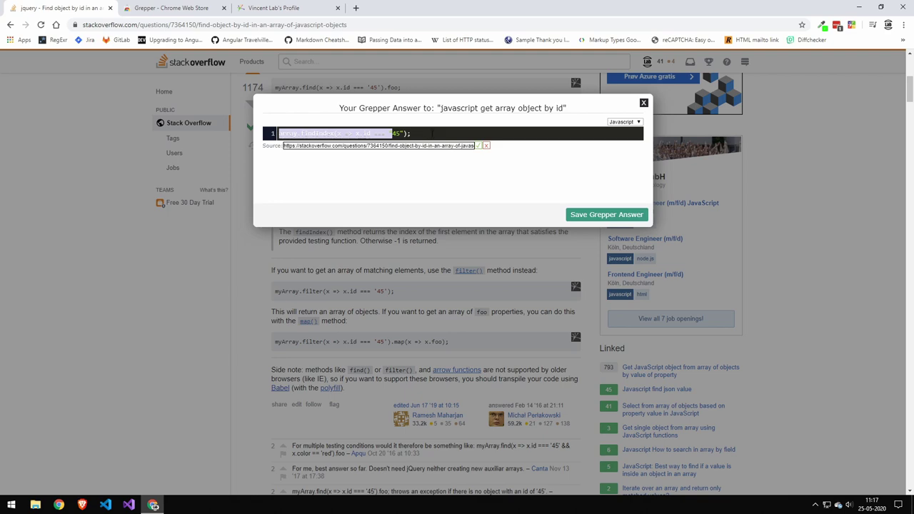
left_click(643, 102)
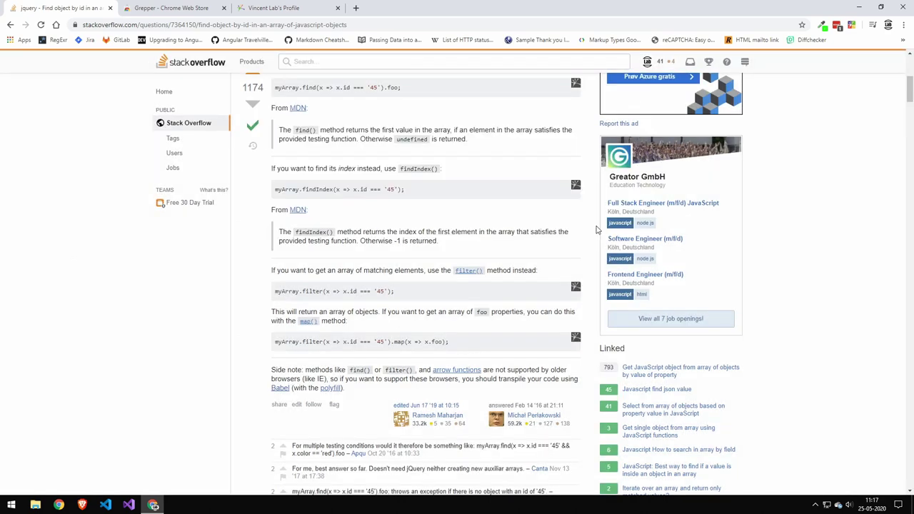
Step: Preview the Grepper answer for the filter() snippet without saving it, and look at Grepper's Chrome Web Store page
left_click(574, 287)
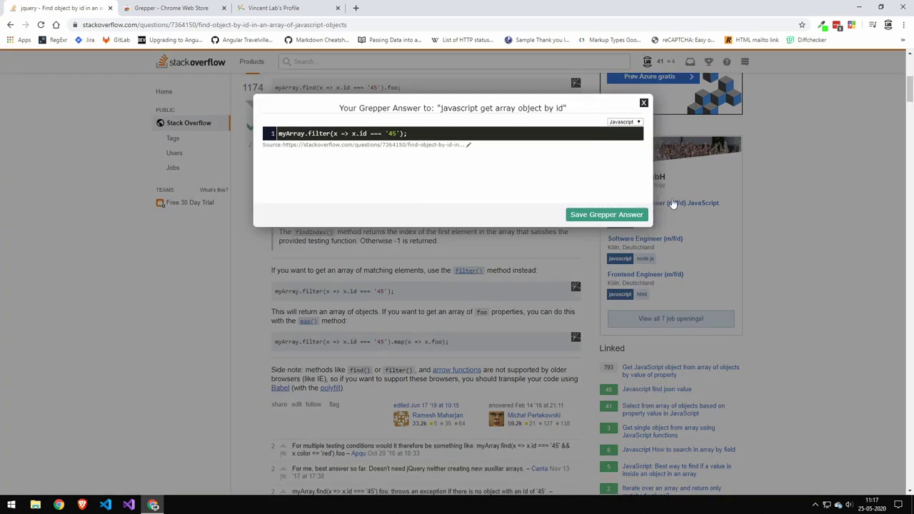
left_click(643, 103)
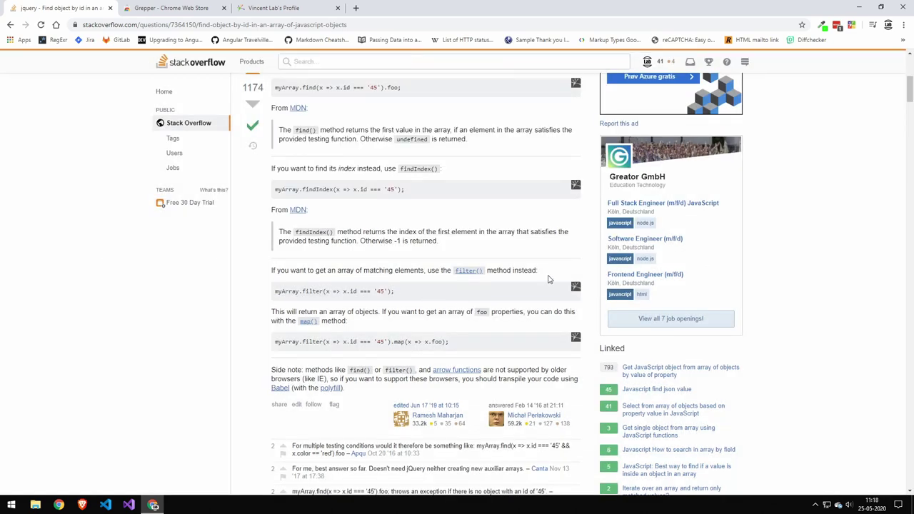
left_click(187, 7)
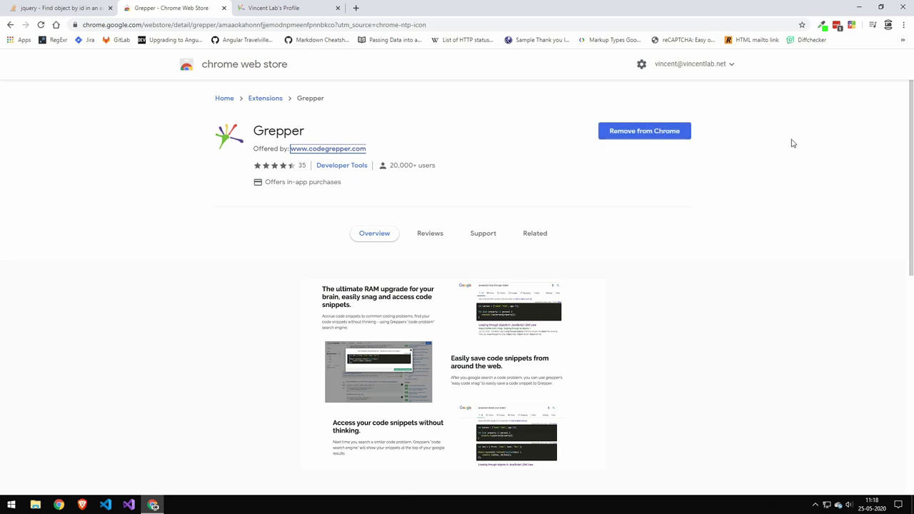
left_click(78, 8)
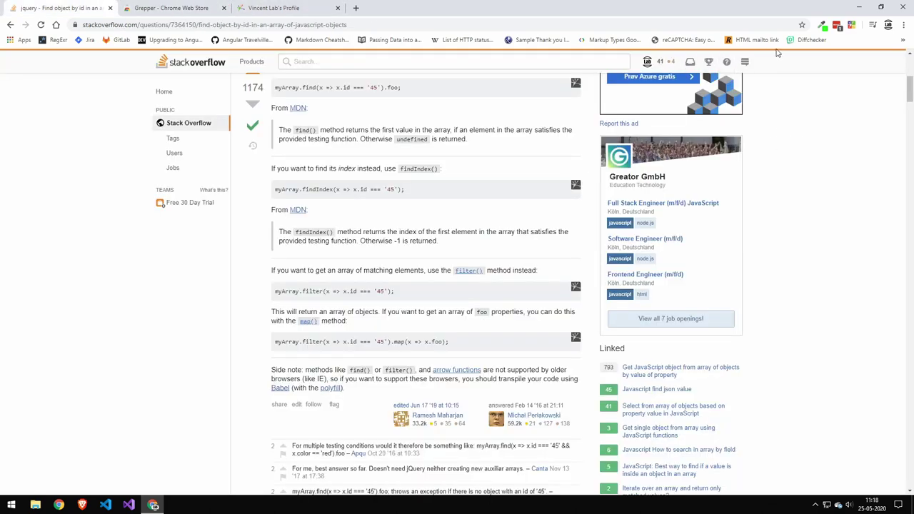
Step: Open Grepper's usage documentation and read through its sections on editing answers, donations, the belt system and quality scores
left_click(851, 25)
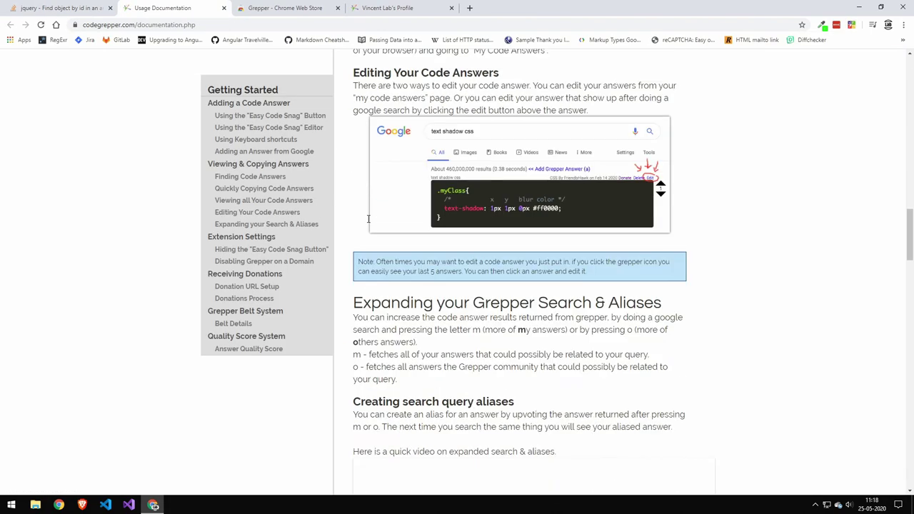
scroll(368, 219, "down", 15)
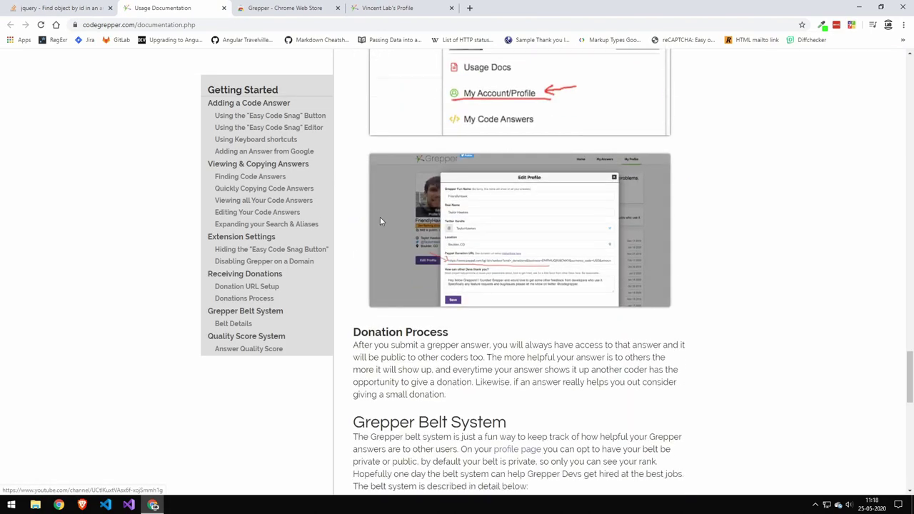
scroll(380, 216, "down", 12)
scroll(382, 218, "up", 1)
scroll(381, 218, "down", 1)
scroll(452, 159, "up", 2)
scroll(441, 165, "up", 5)
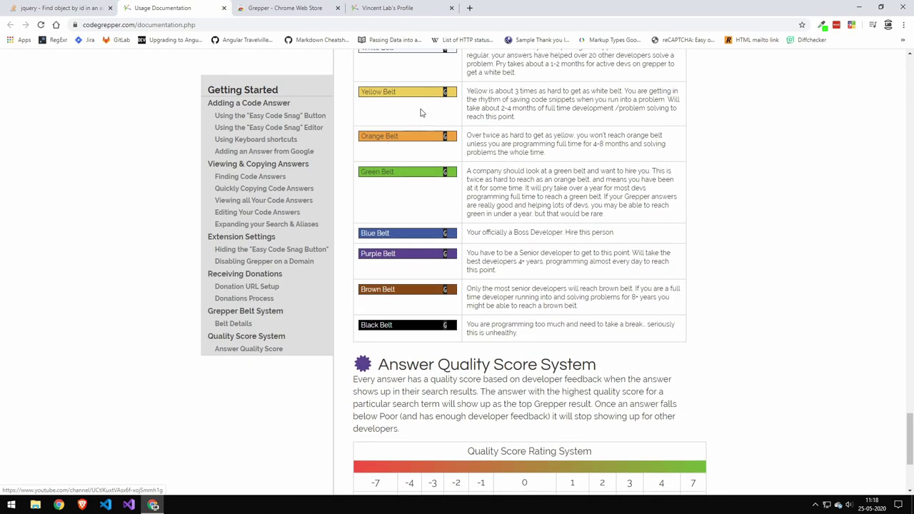
scroll(502, 189, "up", 15)
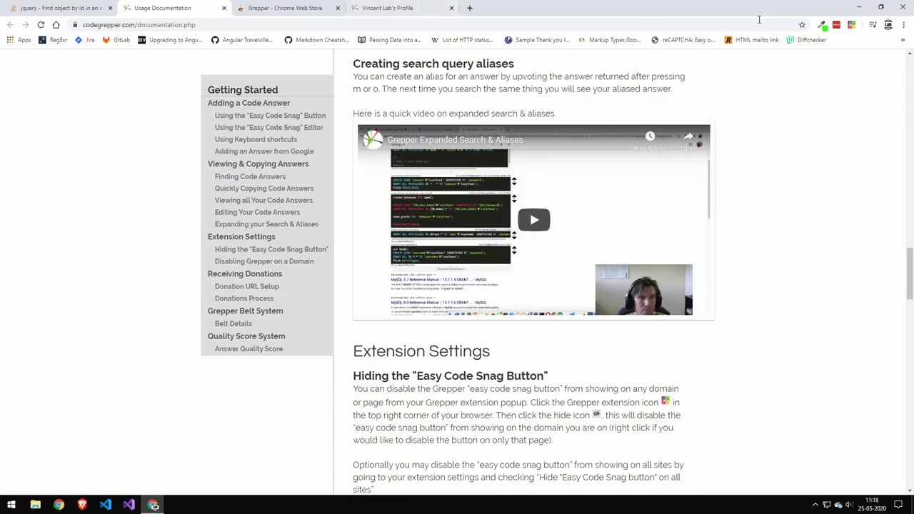
scroll(625, 85, "up", 6)
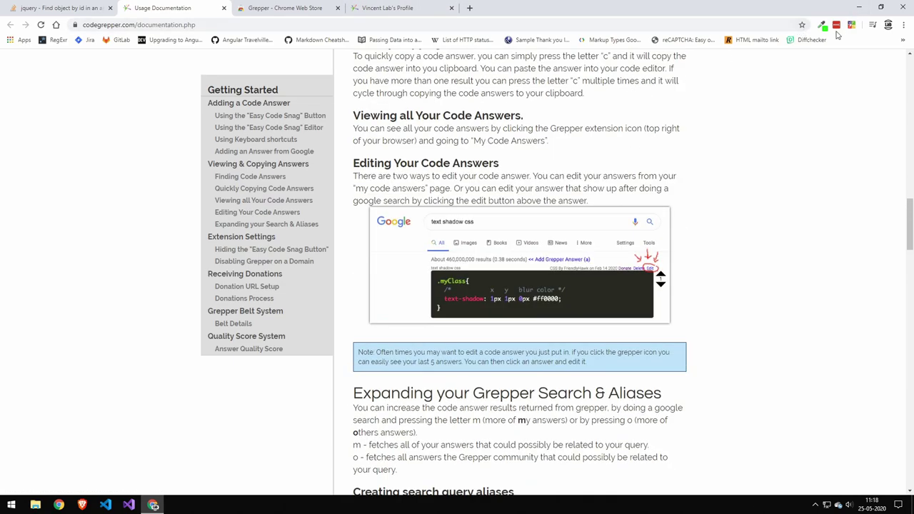
Step: Open the Grepper account profile, view its Edit Profile form without changing it, and examine the statistics and top answer
left_click(836, 25)
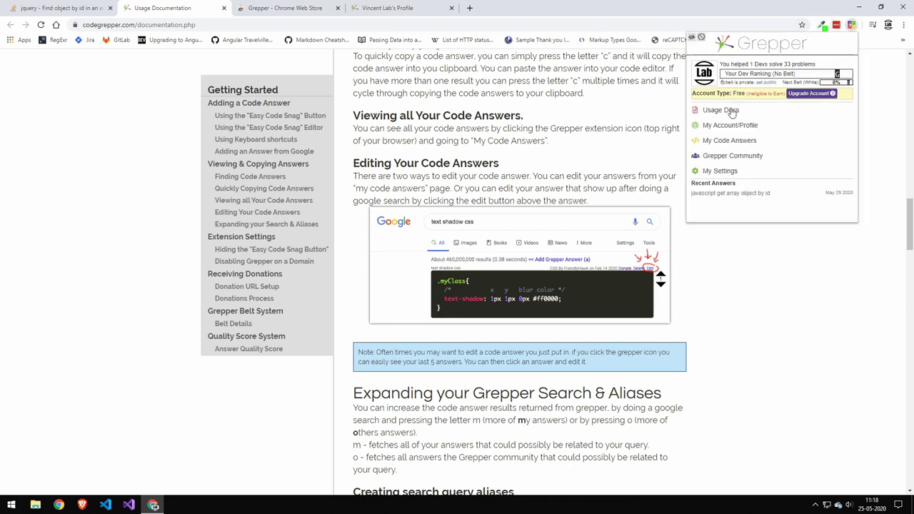
left_click(696, 127)
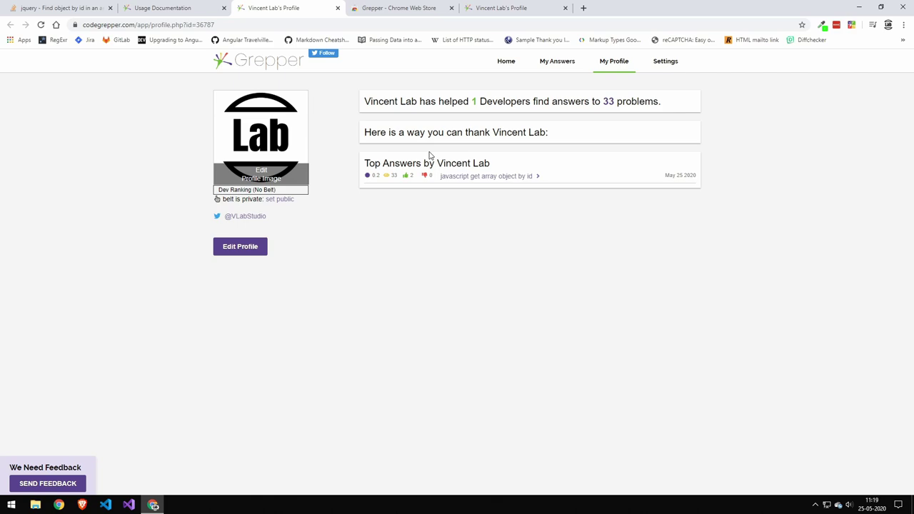
left_click(255, 249)
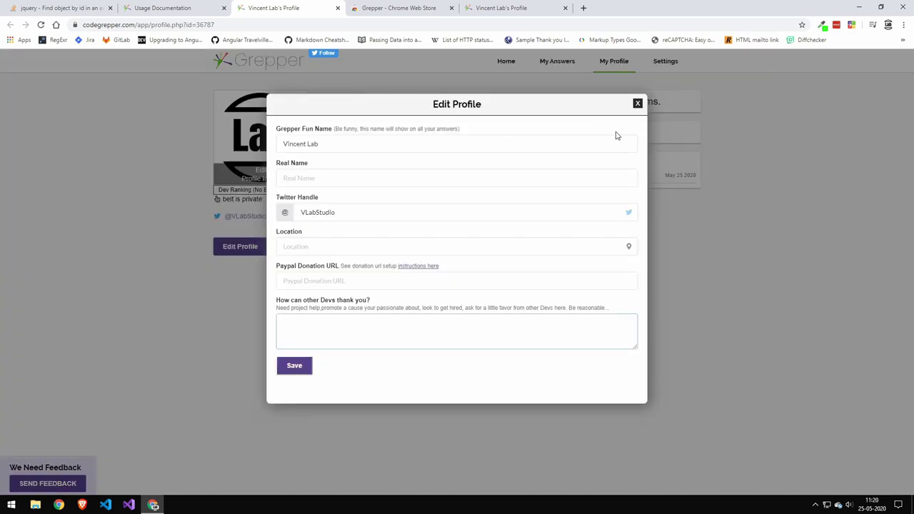
left_click(637, 105)
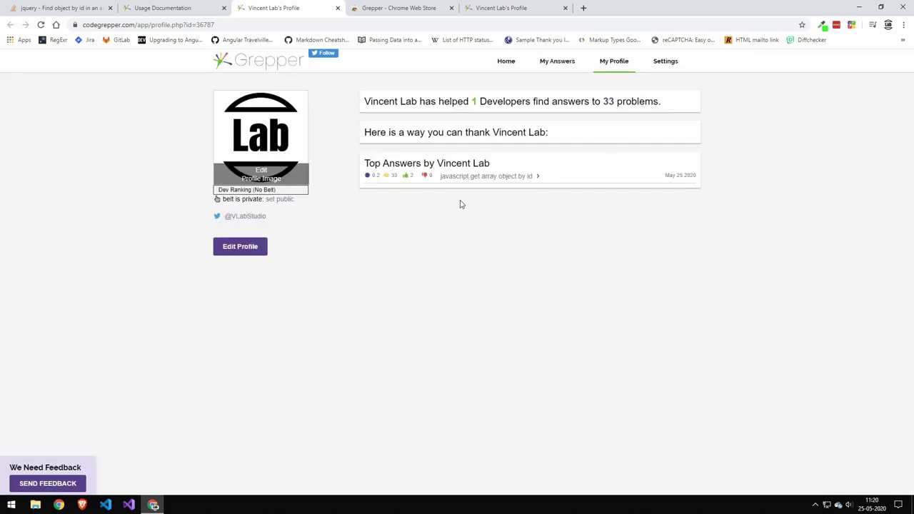
left_click_drag(364, 102, 572, 101)
left_click(610, 102)
left_click_drag(666, 175, 706, 182)
left_click(706, 182)
Step: Open My Code Answers to examine the saved find() answer and language filters, and view the programming language settings
left_click(851, 25)
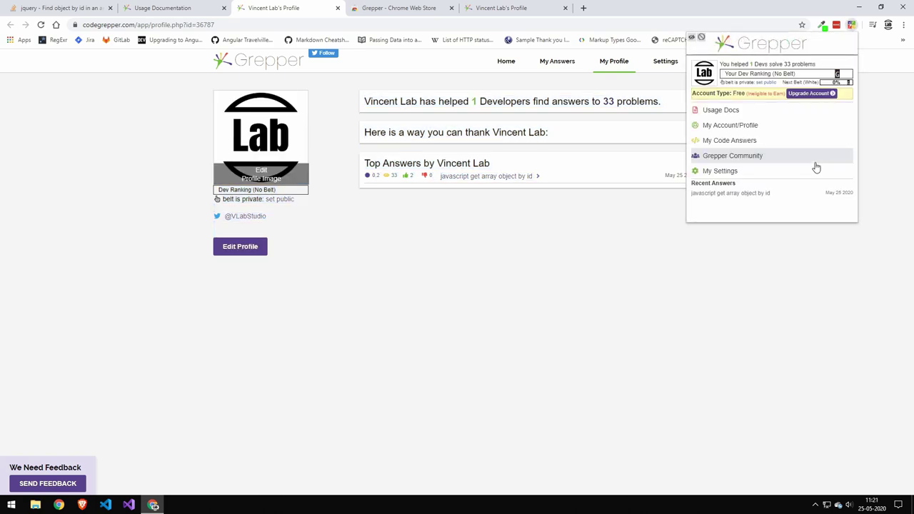
left_click(751, 141)
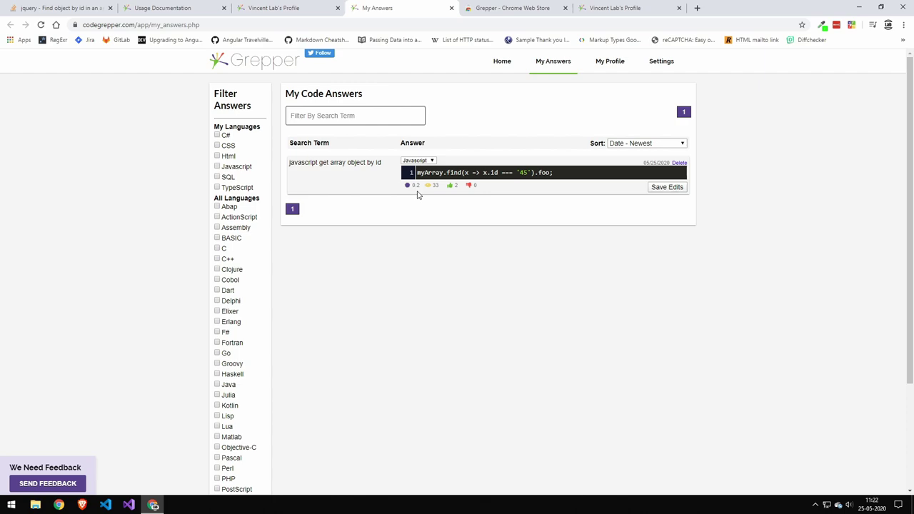
left_click_drag(578, 172, 361, 179)
left_click(579, 172)
scroll(238, 288, "down", 2)
scroll(237, 287, "down", 1)
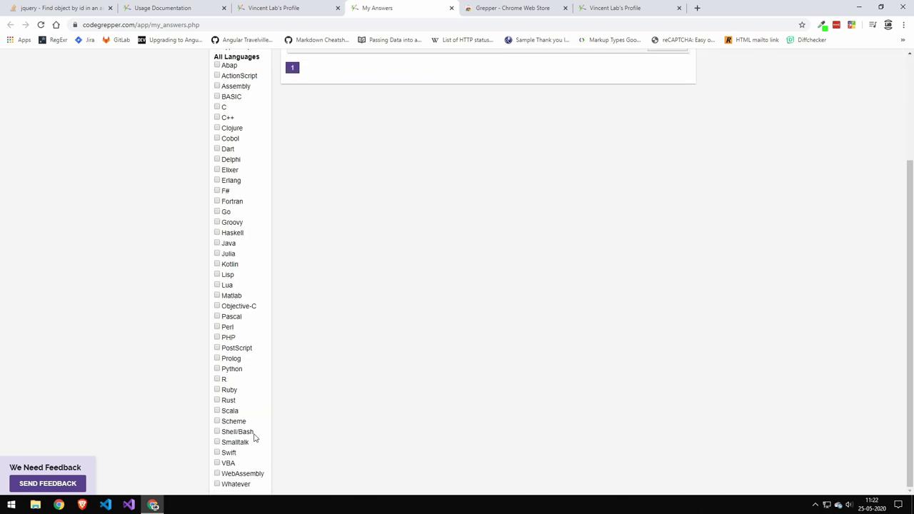
scroll(258, 439, "up", 2)
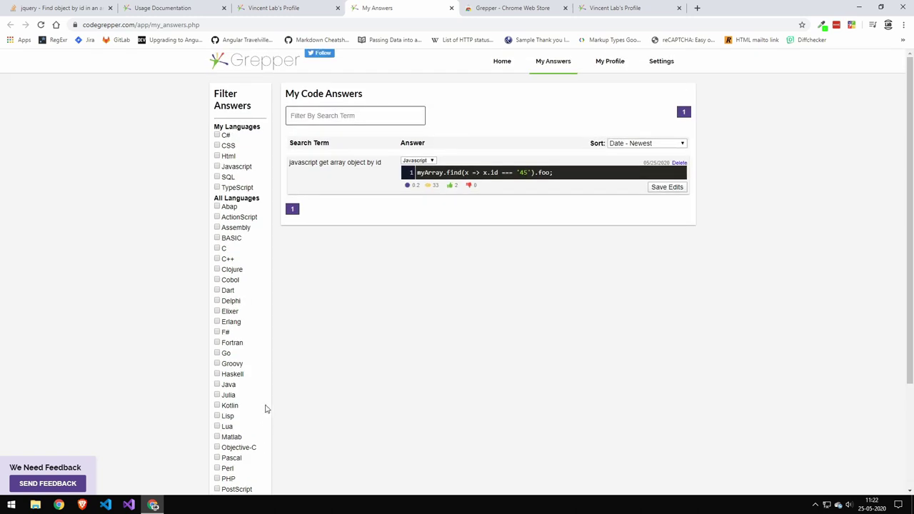
left_click(662, 64)
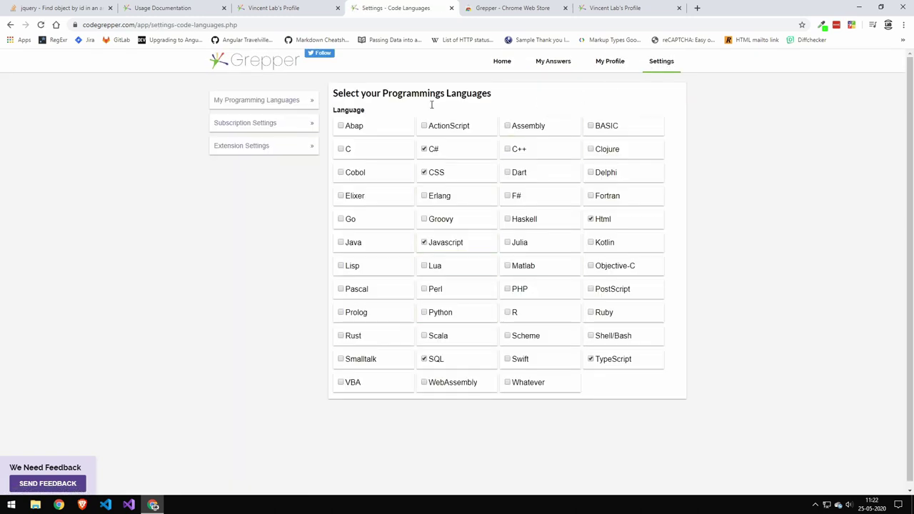
Step: Open the Grepper Community page and look over its top contributors, belt rankings and unanswered queries
left_click(852, 26)
left_click(735, 159)
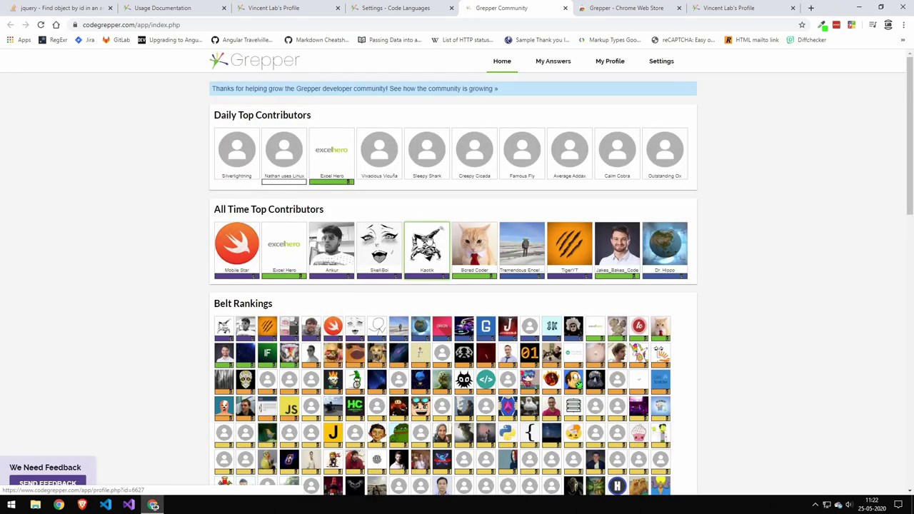
scroll(300, 232, "down", 5)
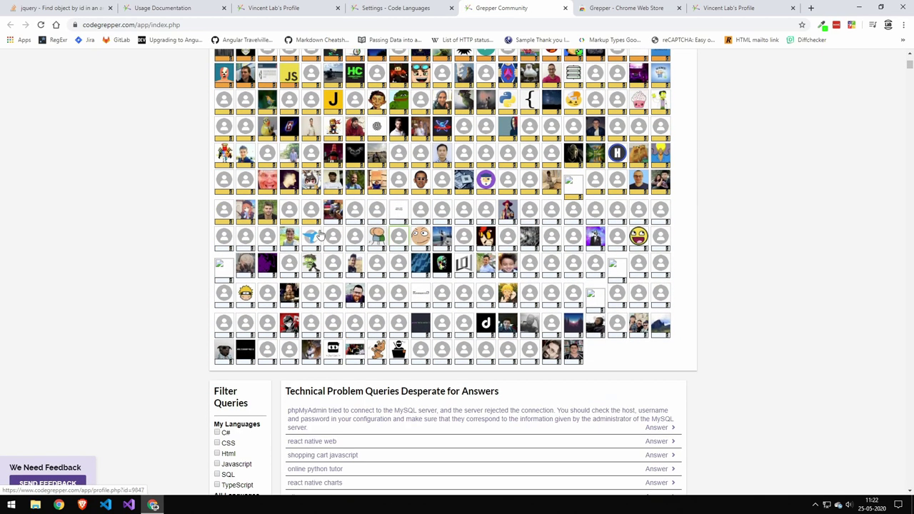
scroll(452, 157, "up", 5)
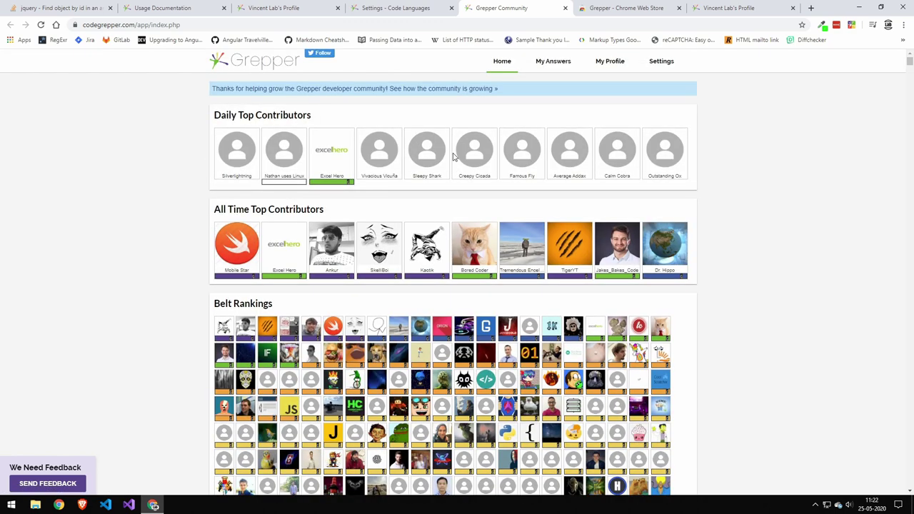